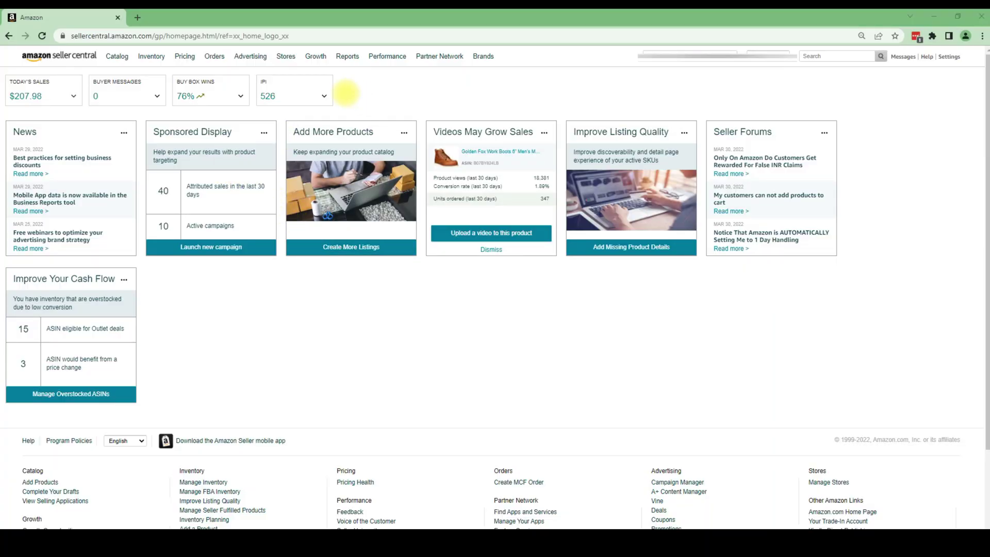
Open the coupons Create in bulk page, download the template, and maximize SPC_Template (1) in Excel.
{"action": "mouse_move", "coordinate": [243, 59]}
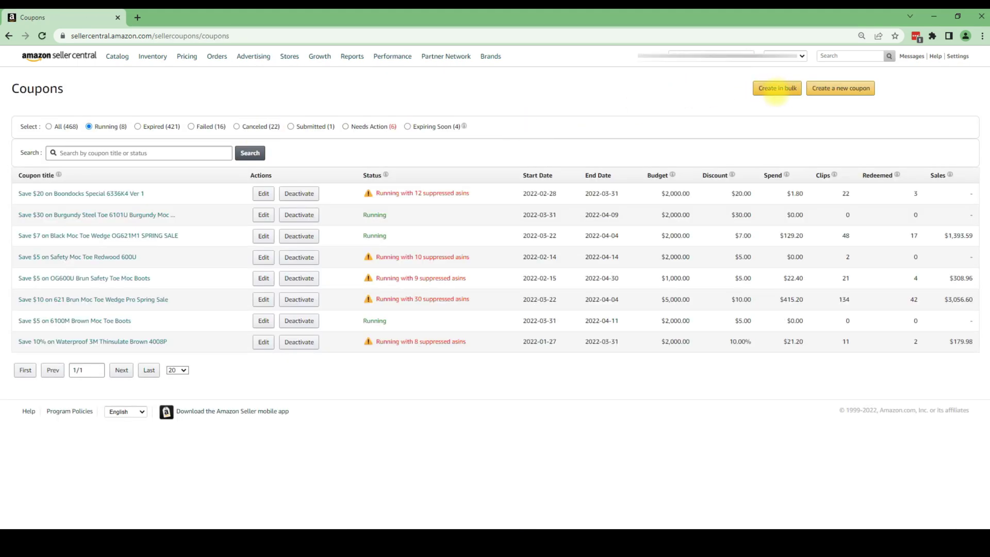
{"action": "left_click", "coordinate": [779, 93]}
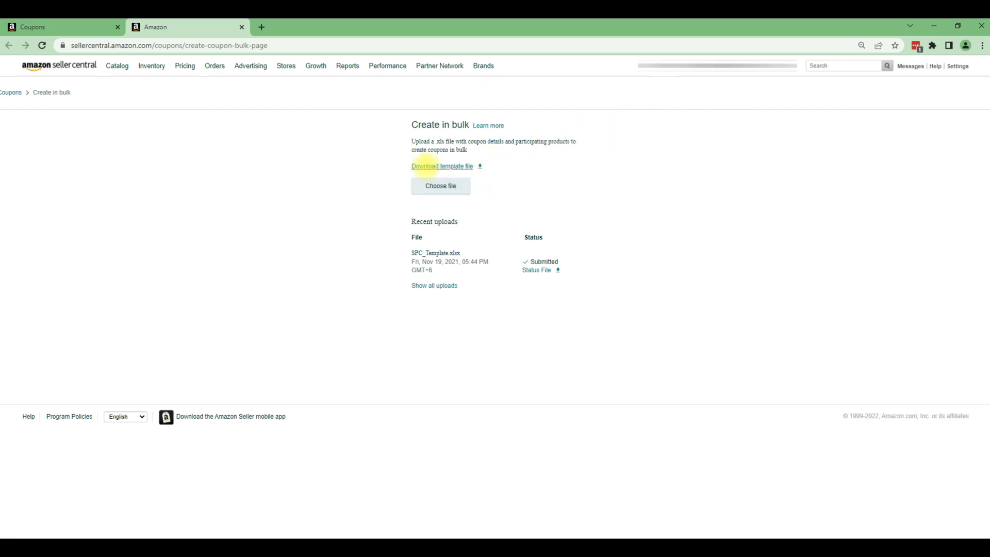
{"action": "left_click", "coordinate": [424, 166]}
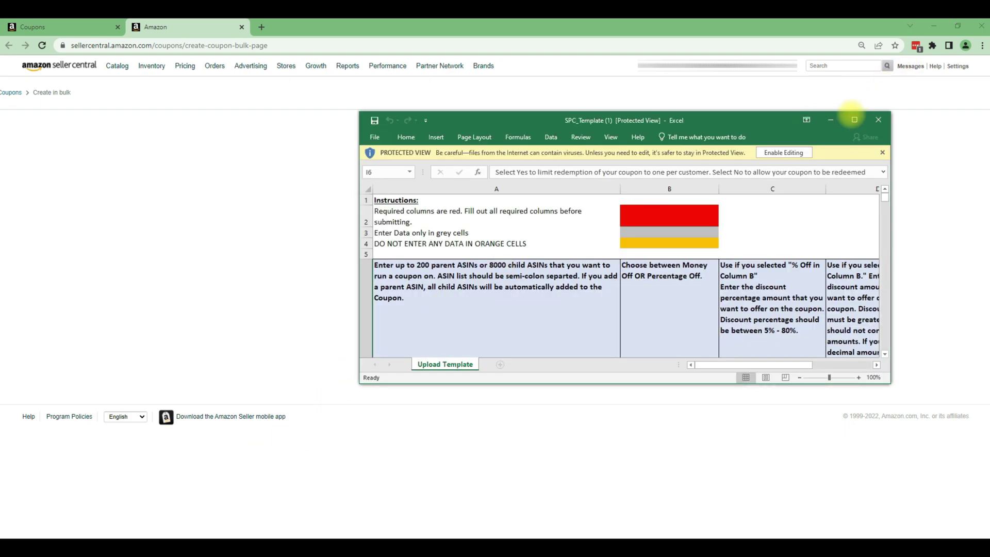
{"action": "left_click", "coordinate": [854, 120]}
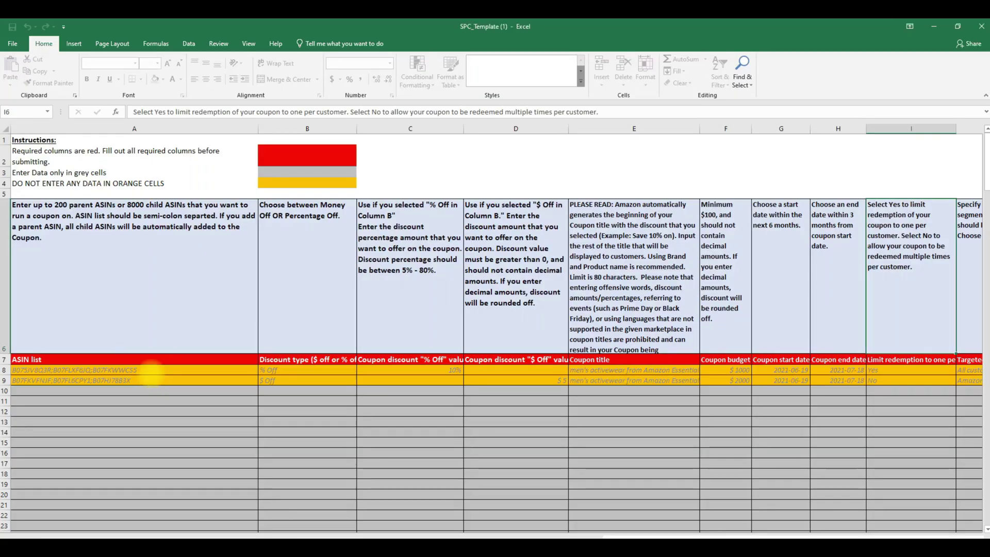
Enable editing and paste the ASIN list 'B073RXB584; B08BRXJDKZ' into cell A10.
{"action": "left_click", "coordinate": [145, 391]}
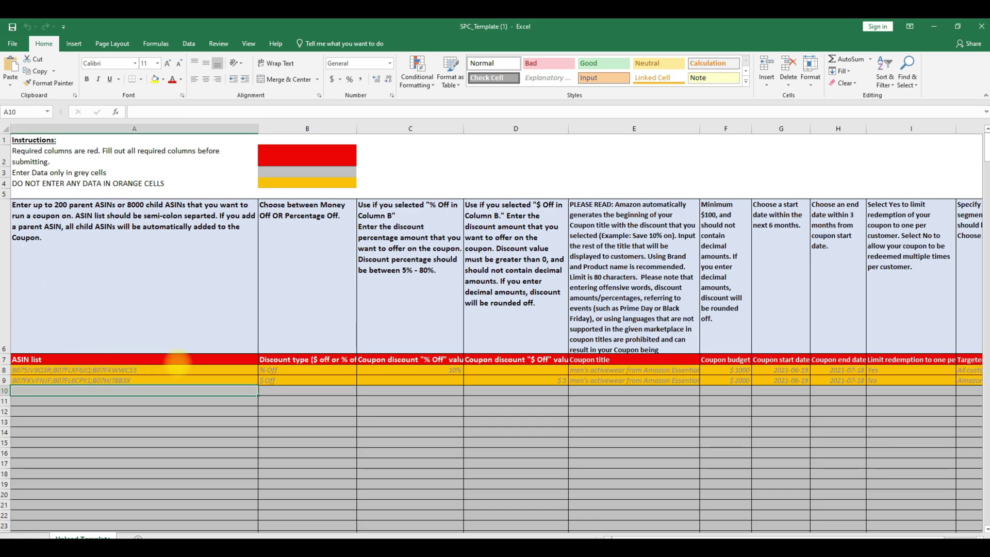
{"action": "left_click", "coordinate": [354, 382]}
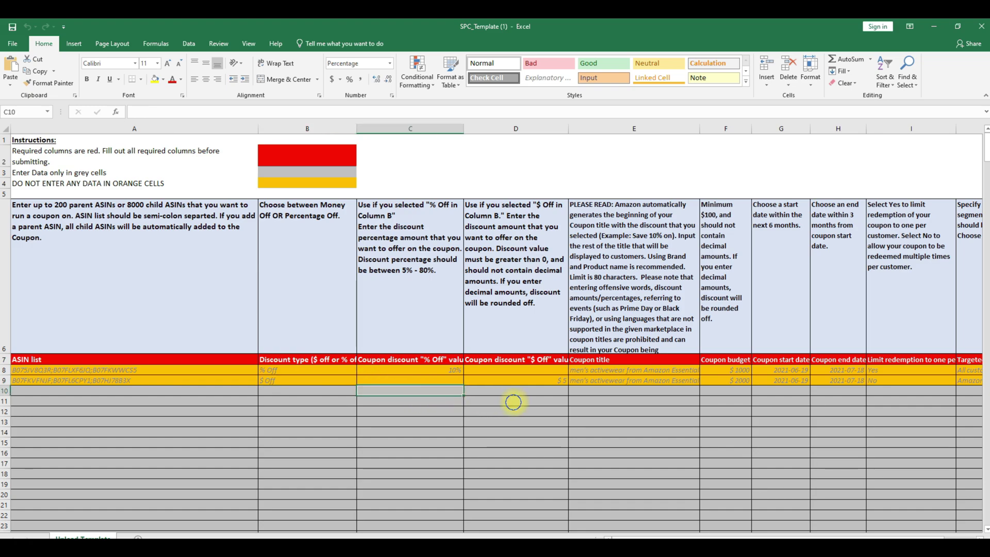
{"action": "left_click", "coordinate": [716, 411]}
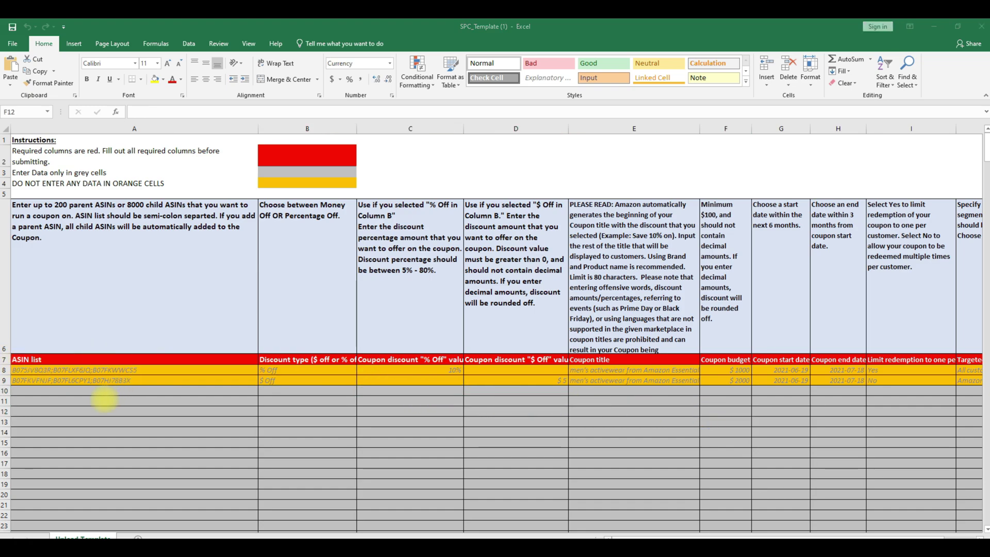
{"action": "left_click", "coordinate": [98, 391]}
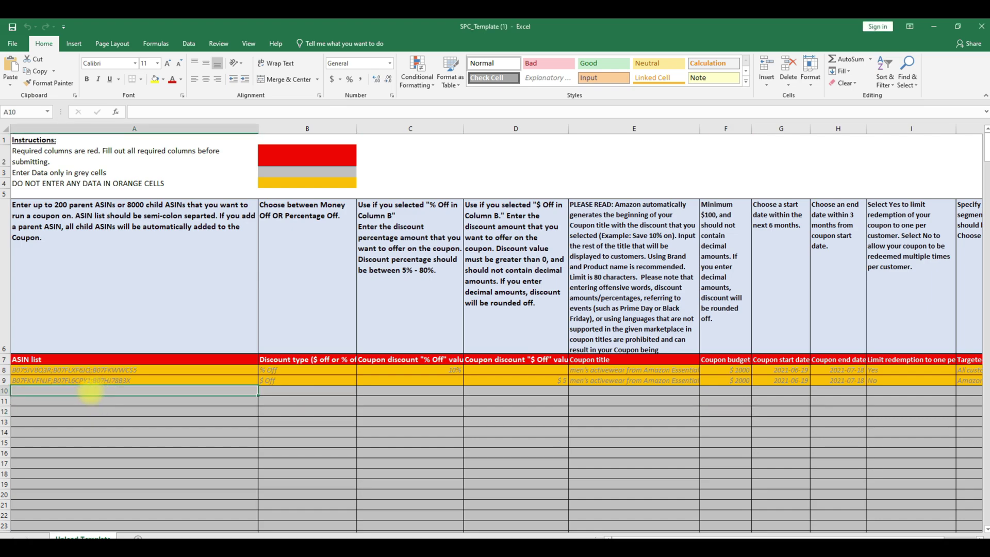
{"action": "type", "text": "B073RXB584; B08BRXJDKZ"}
{"action": "key", "text": "Down"}
{"action": "key", "text": "Down"}
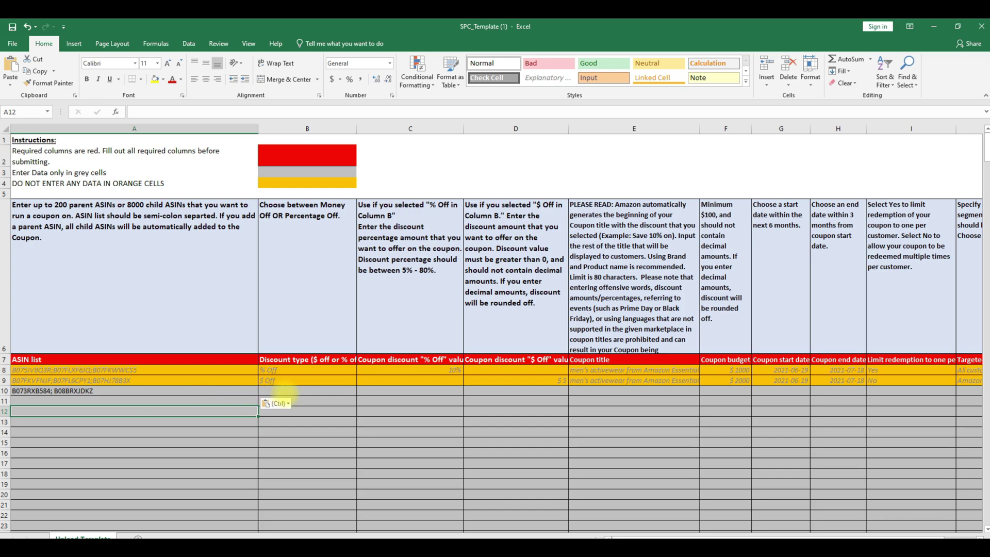
{"action": "left_click", "coordinate": [284, 393]}
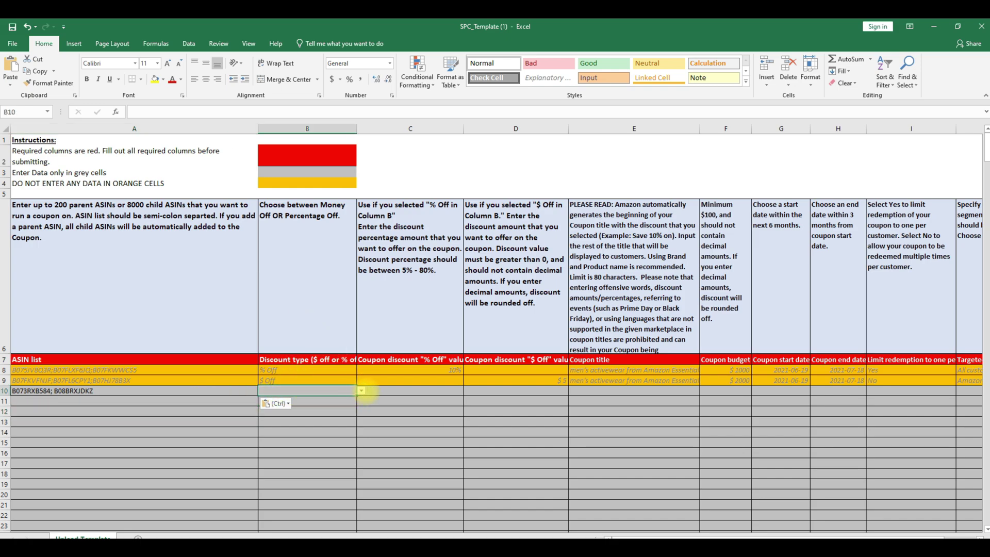
Set row 10's discount type to $ Off with a $10 discount.
{"action": "left_click", "coordinate": [358, 392]}
{"action": "left_click", "coordinate": [351, 392]}
{"action": "left_click", "coordinate": [363, 392]}
{"action": "left_click", "coordinate": [320, 403]}
{"action": "left_click", "coordinate": [406, 392]}
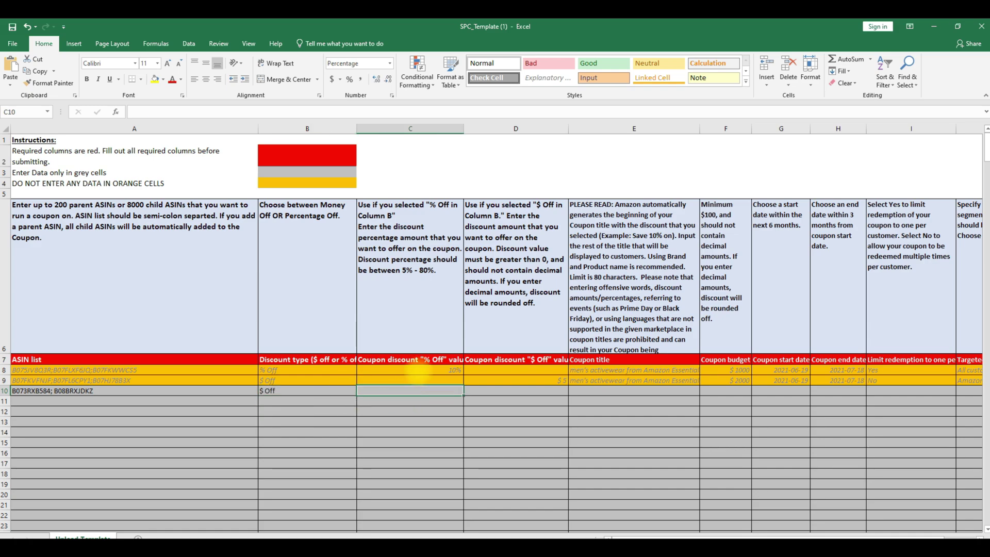
{"action": "left_click", "coordinate": [479, 394]}
{"action": "type", "text": "10"}
{"action": "key", "text": "Return"}
Enter coupon title '6100M Brown Moc Toe Boots' in E10 and a 100 budget in F10.
{"action": "left_click", "coordinate": [590, 390]}
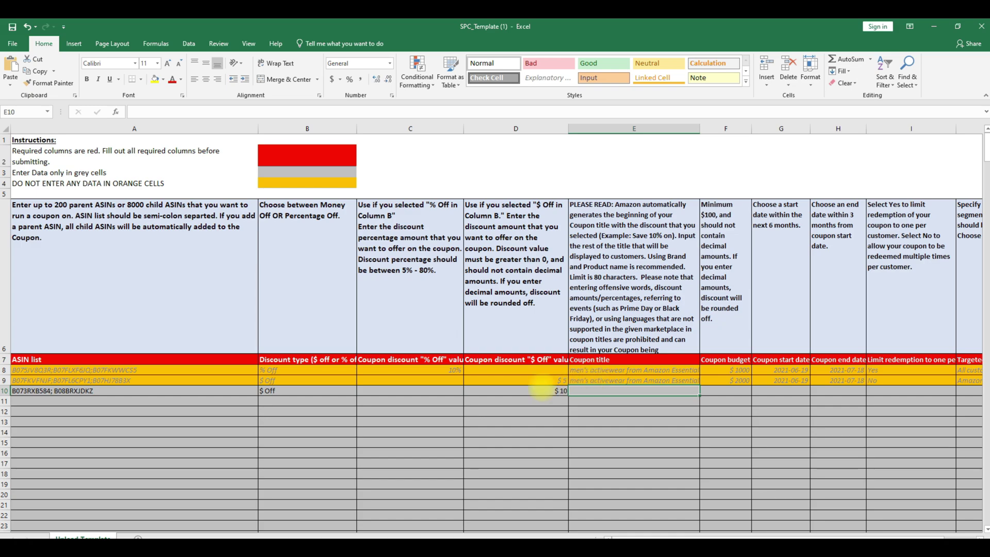
{"action": "left_click", "coordinate": [540, 390]}
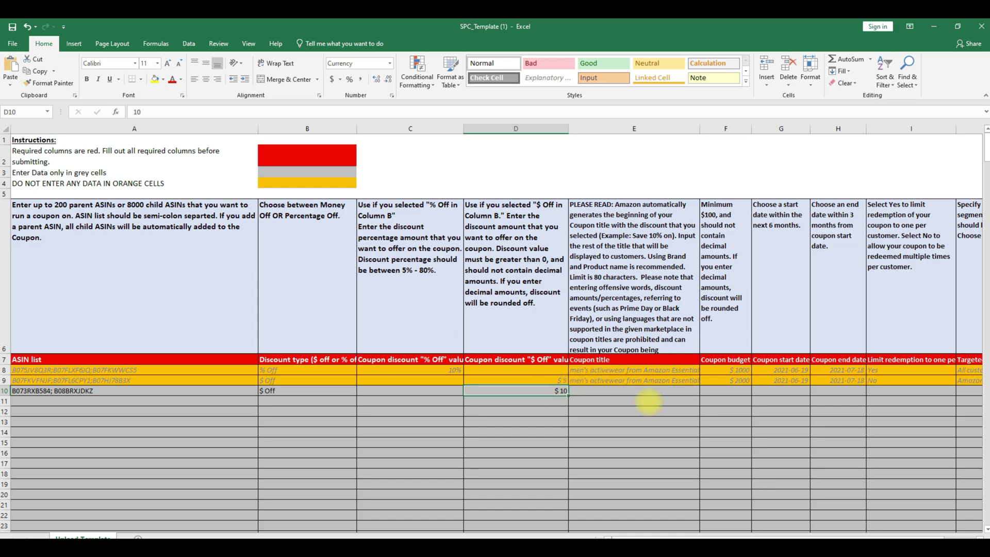
{"action": "left_click", "coordinate": [648, 393]}
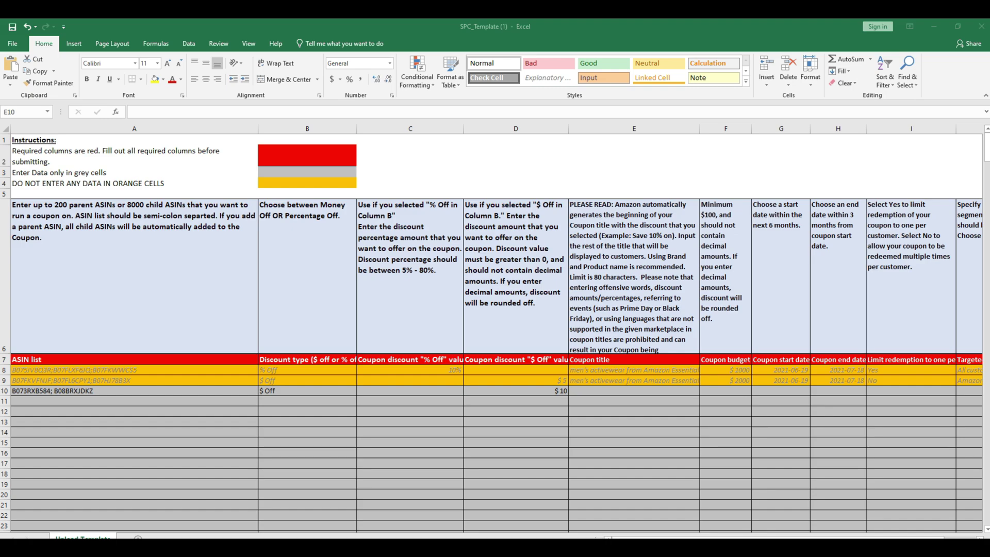
{"action": "left_click", "coordinate": [600, 391]}
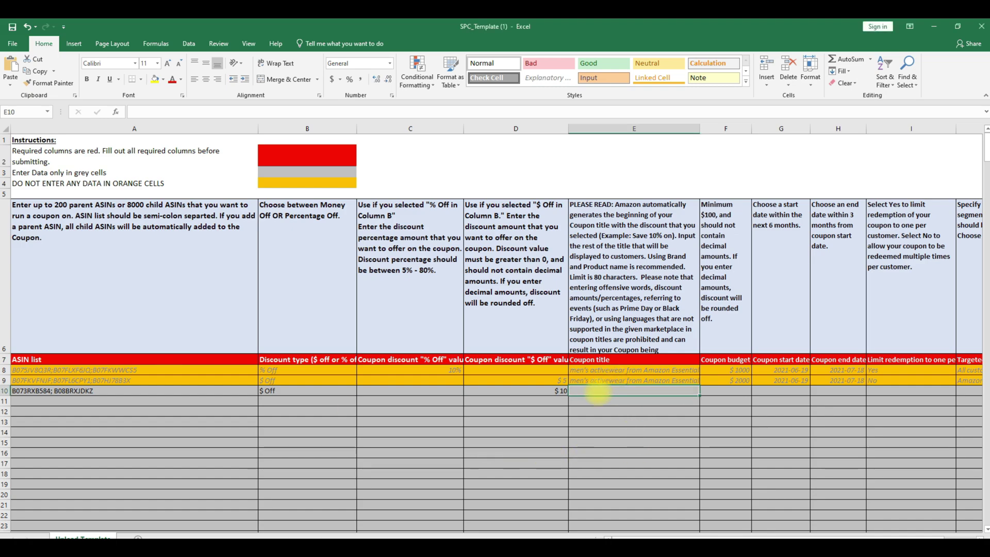
{"action": "type", "text": "6100M Brown Moc Toe Boots"}
{"action": "key", "text": "Down"}
{"action": "key", "text": "Down"}
{"action": "key", "text": "Down"}
{"action": "key", "text": "Down"}
{"action": "left_click", "coordinate": [734, 394]}
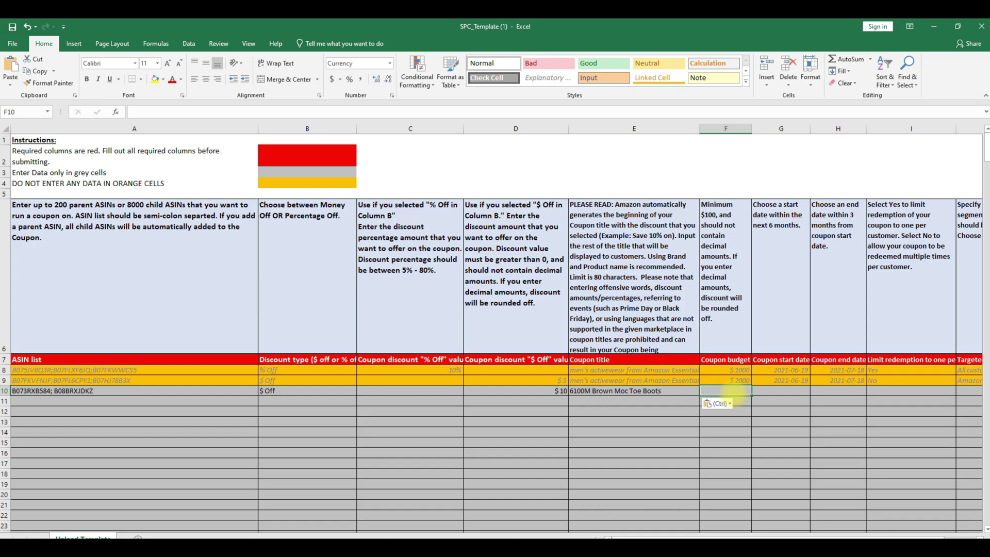
{"action": "type", "text": "100"}
{"action": "key", "text": "Tab"}
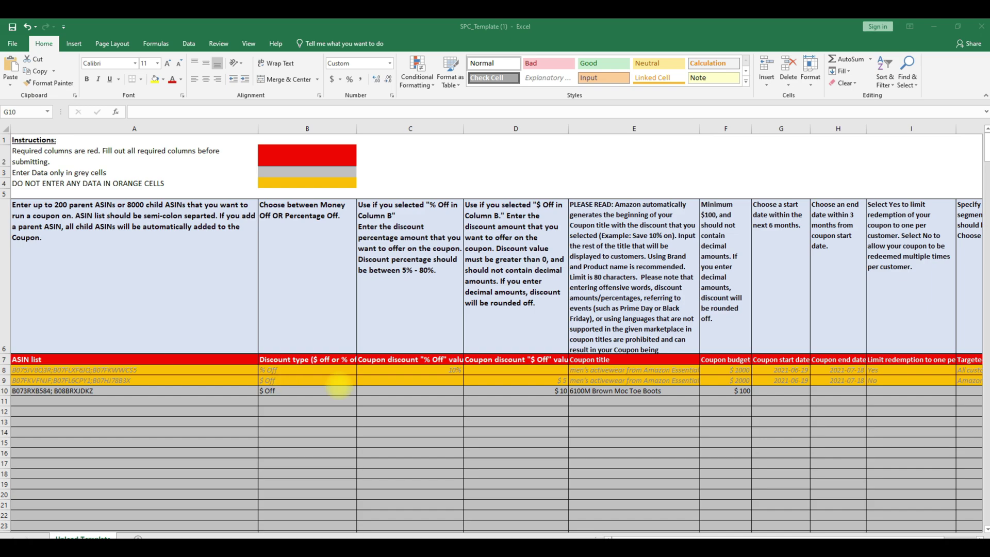
Fill row 10 with start date 2022-03-31, end date 2022-04-11, and No for one redemption per customer.
{"action": "left_click", "coordinate": [782, 392]}
{"action": "type", "text": "3/30/22"}
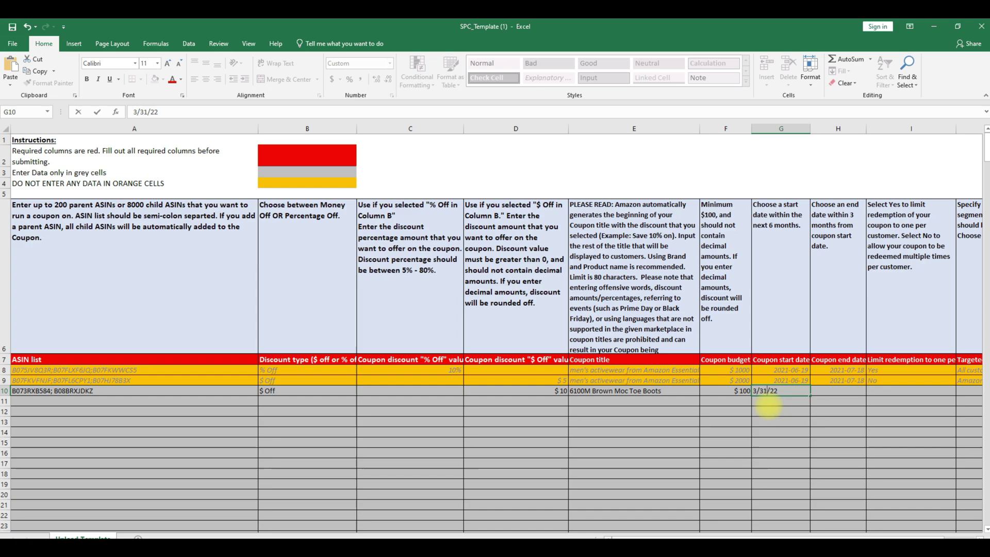
{"action": "left_click", "coordinate": [771, 410]}
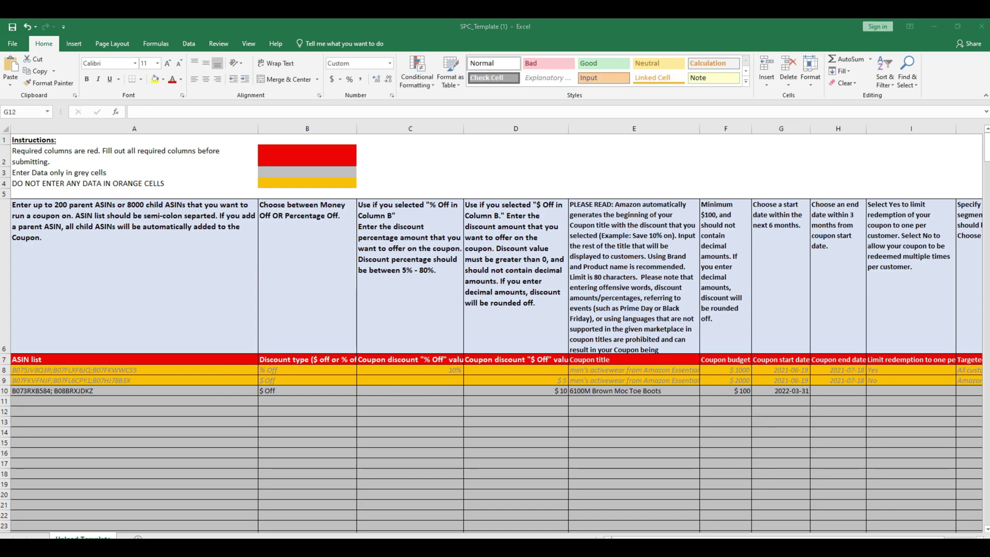
{"action": "left_click", "coordinate": [840, 391]}
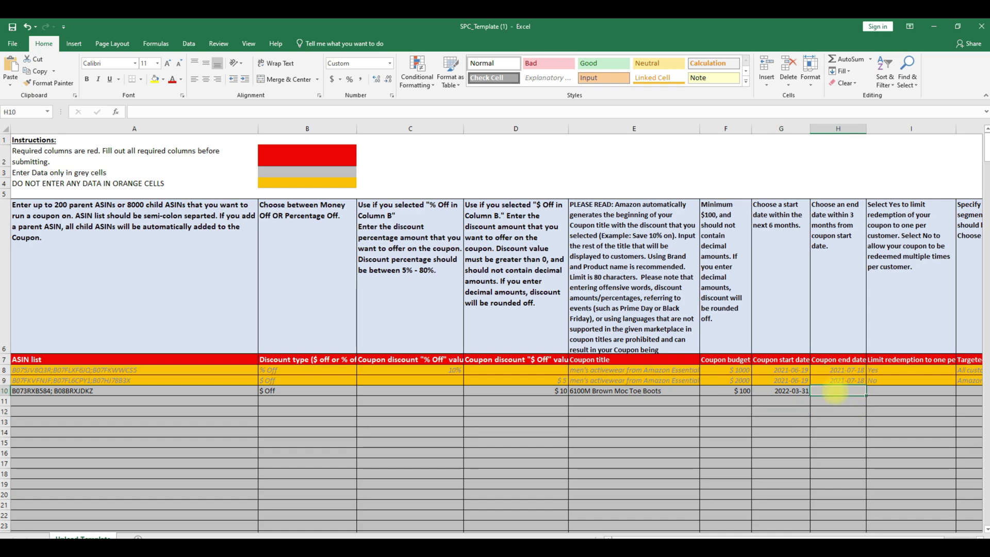
{"action": "type", "text": "2022-04-11"}
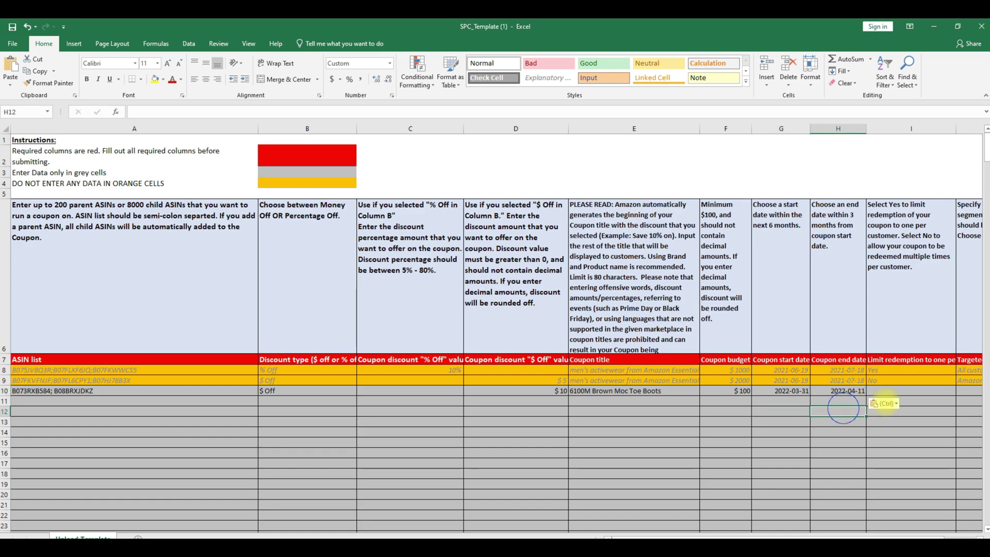
{"action": "left_click", "coordinate": [910, 391]}
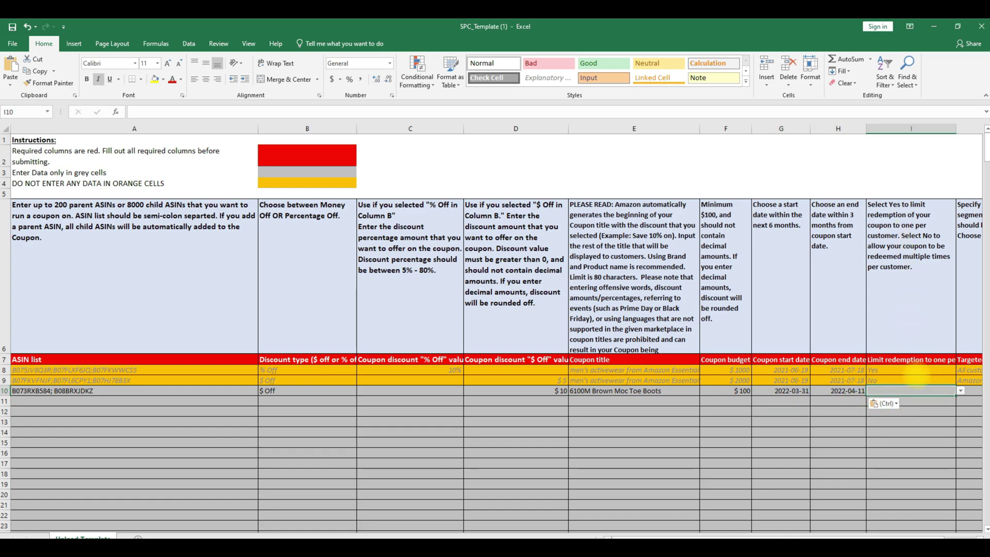
{"action": "left_click", "coordinate": [960, 390]}
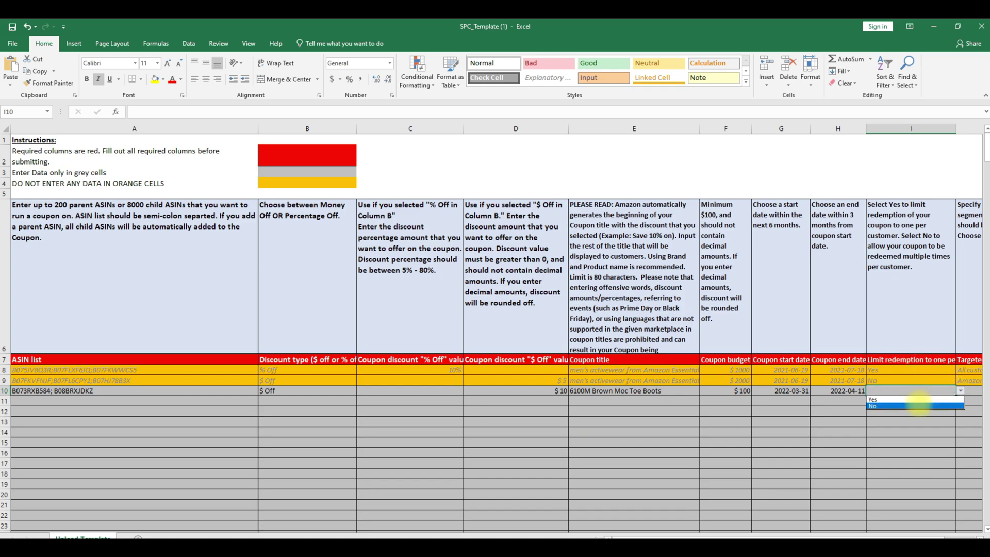
{"action": "left_click", "coordinate": [918, 407]}
{"action": "left_click", "coordinate": [888, 422]}
Set row 10's targeted segment to All customers.
{"action": "scroll", "coordinate": [805, 407], "scroll_direction": "right", "scroll_amount": 1}
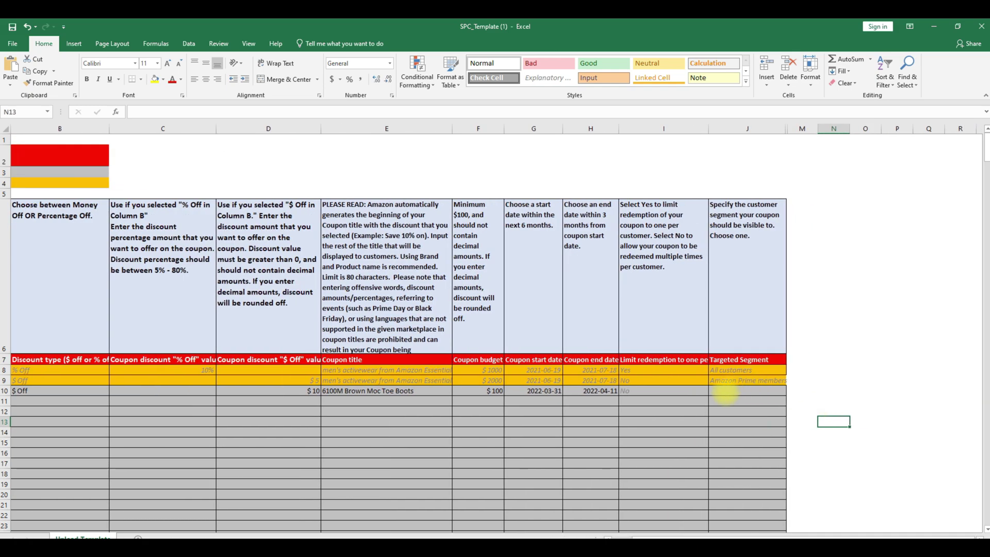
{"action": "left_click", "coordinate": [724, 391]}
{"action": "left_click", "coordinate": [791, 390]}
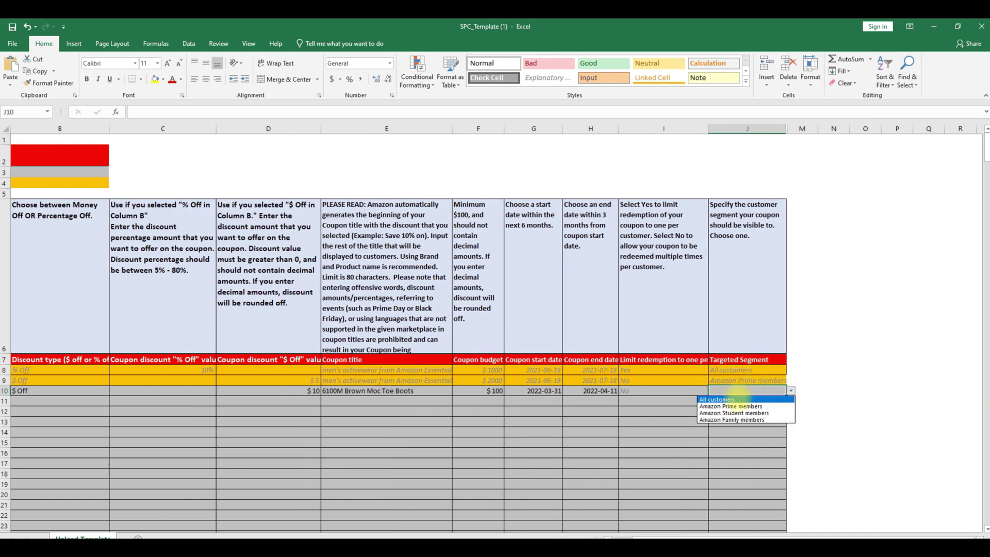
{"action": "left_click", "coordinate": [733, 400]}
{"action": "left_click", "coordinate": [751, 433]}
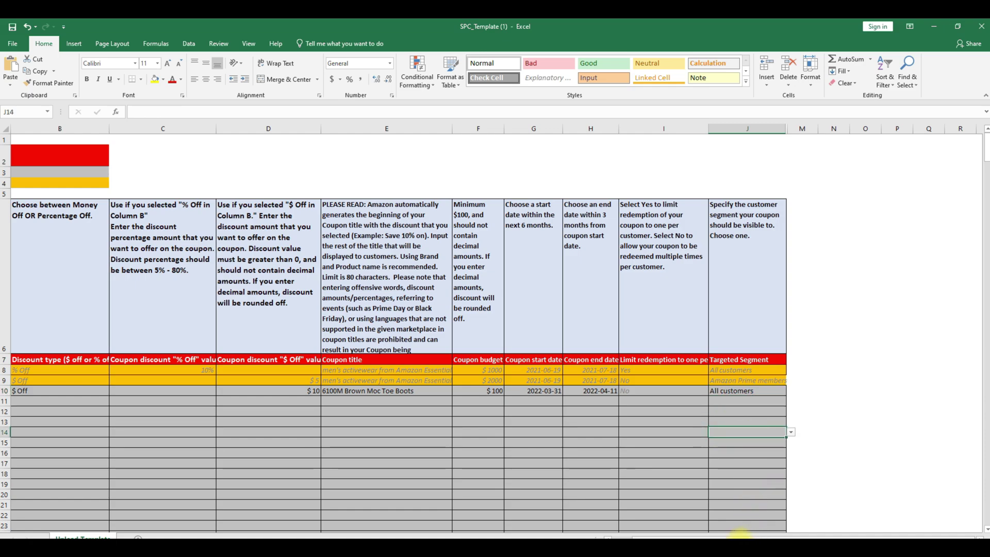
Save the filled-in coupon template workbook.
{"action": "left_click", "coordinate": [617, 536]}
{"action": "left_click", "coordinate": [638, 537]}
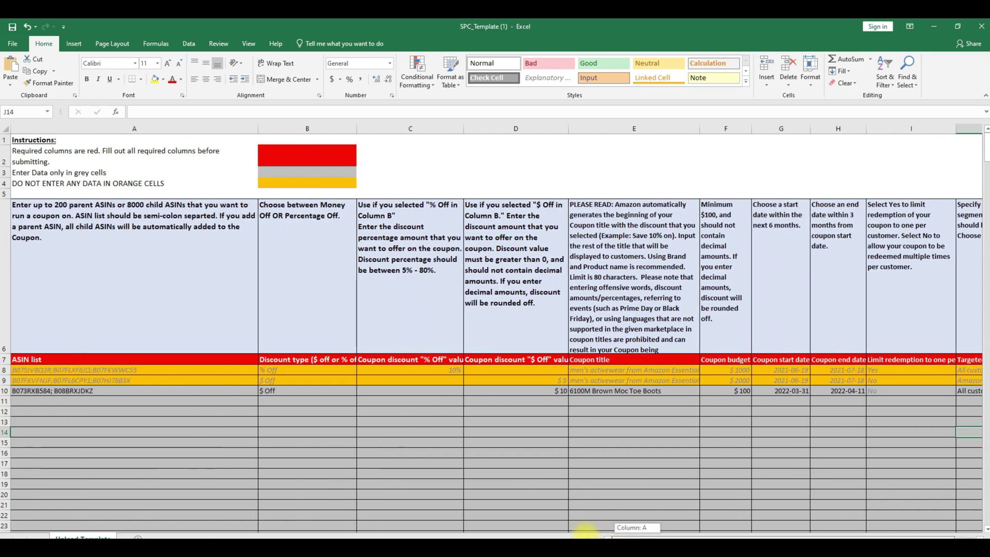
{"action": "left_click", "coordinate": [13, 44]}
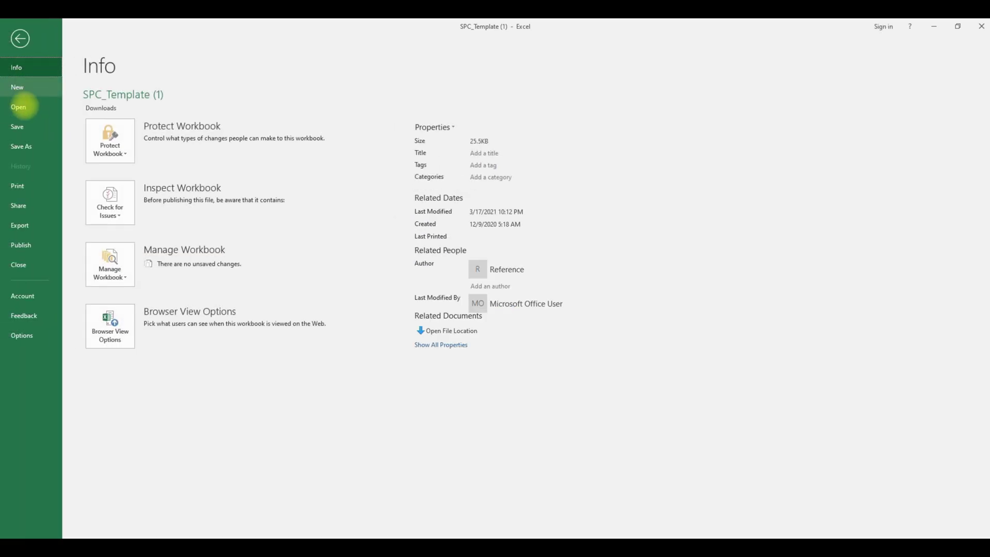
{"action": "left_click", "coordinate": [24, 122]}
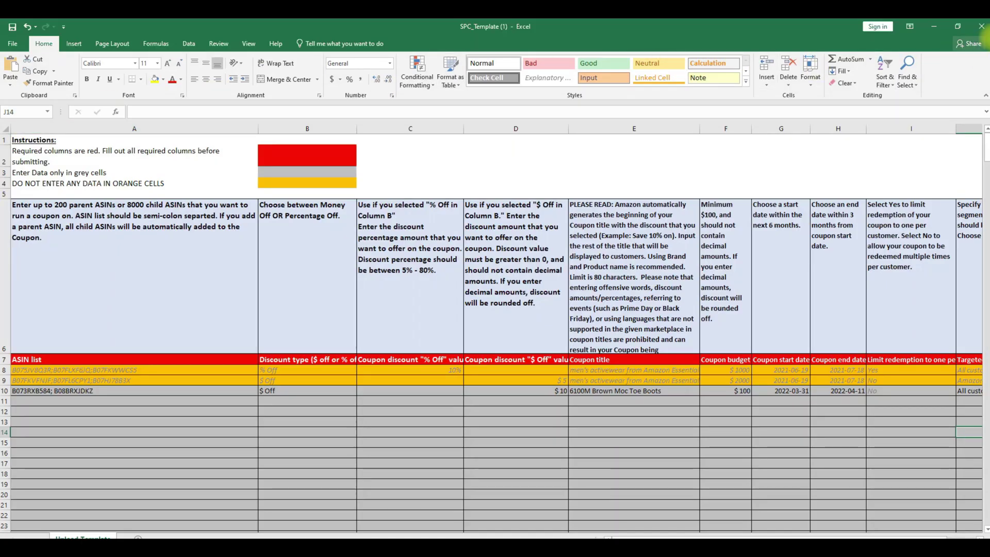
Attach SPC_Template (1).xlsx from Downloads on the Seller Central Create in bulk page.
{"action": "left_click", "coordinate": [933, 26]}
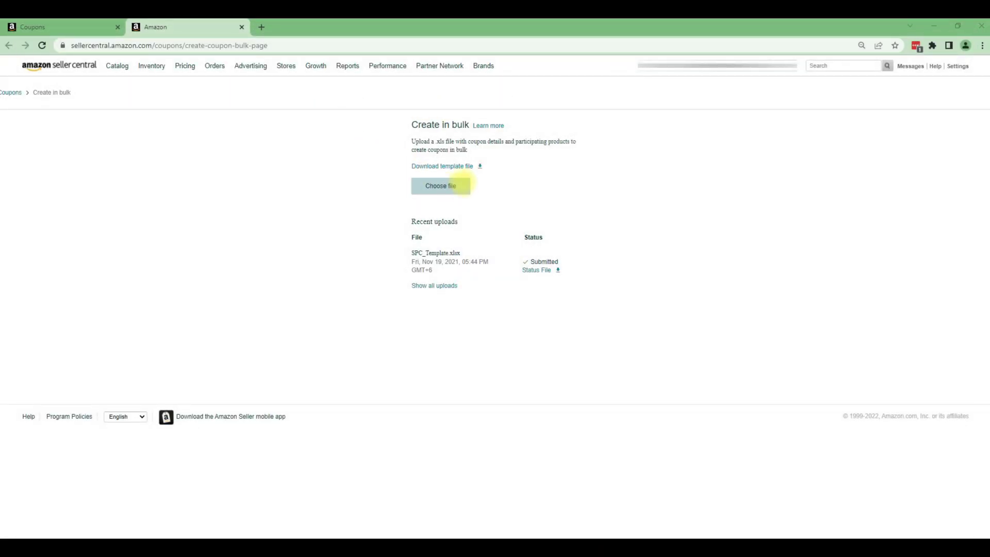
{"action": "left_click", "coordinate": [443, 187]}
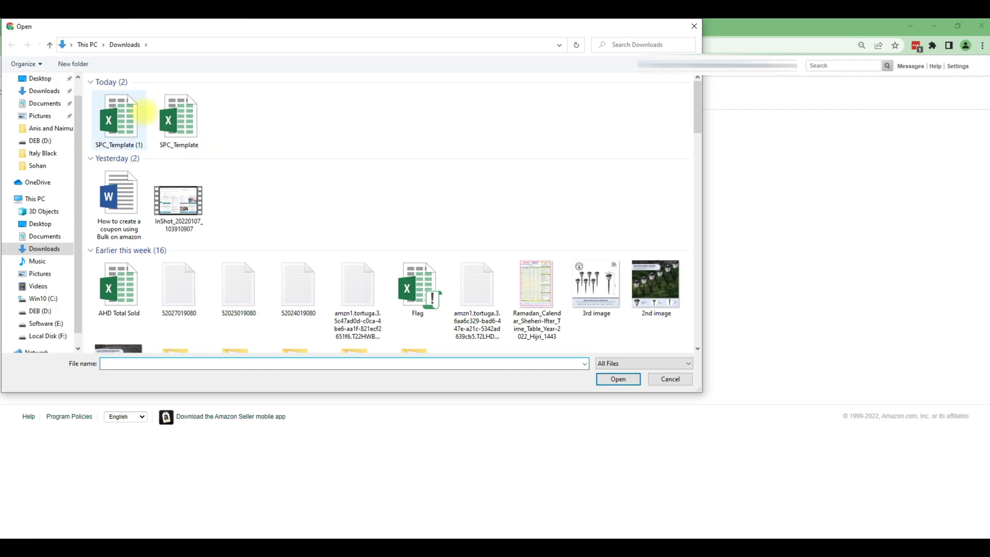
{"action": "double_click", "coordinate": [138, 109]}
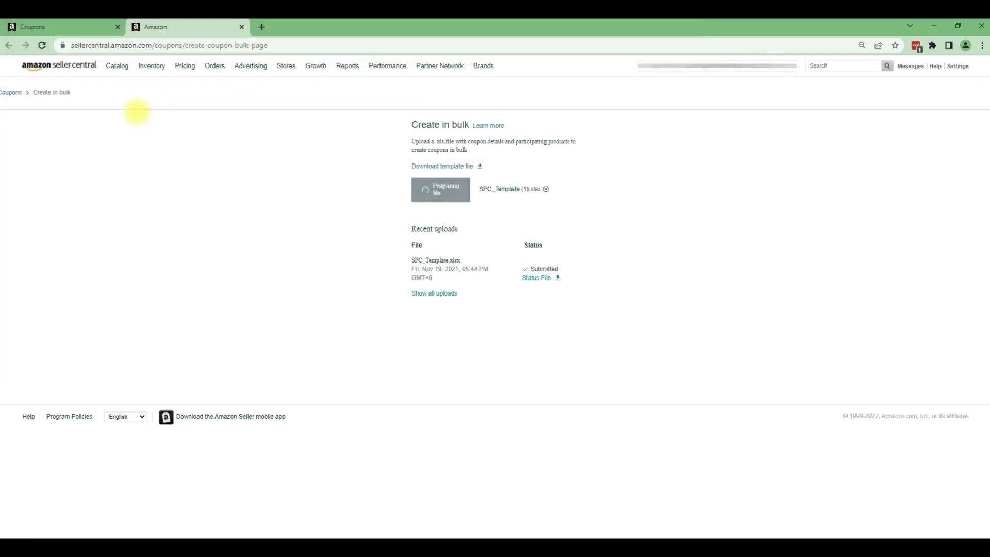